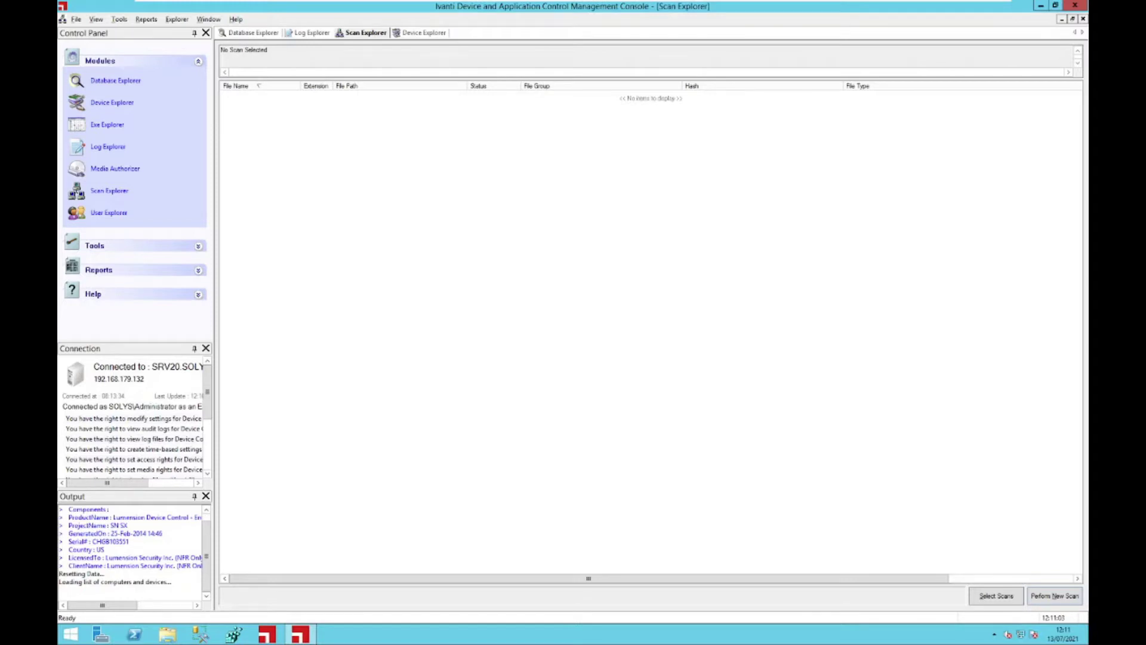
- Delete the 'First template - temp directory' scan template from Manage Templates, leaving no templates
click(1055, 597)
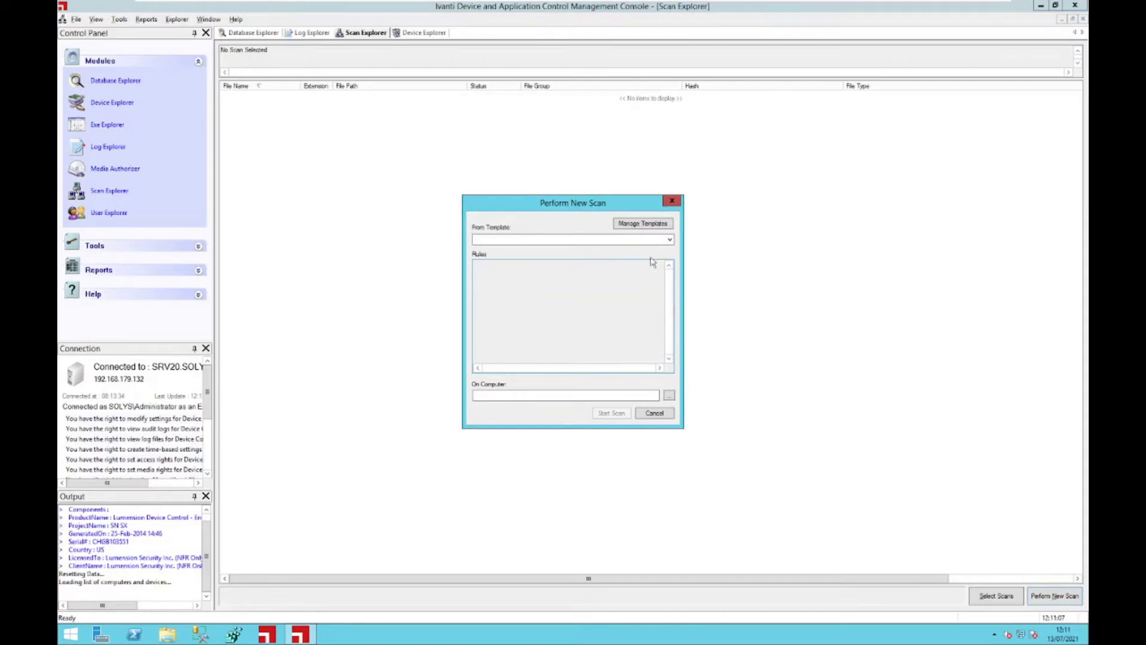
click(636, 227)
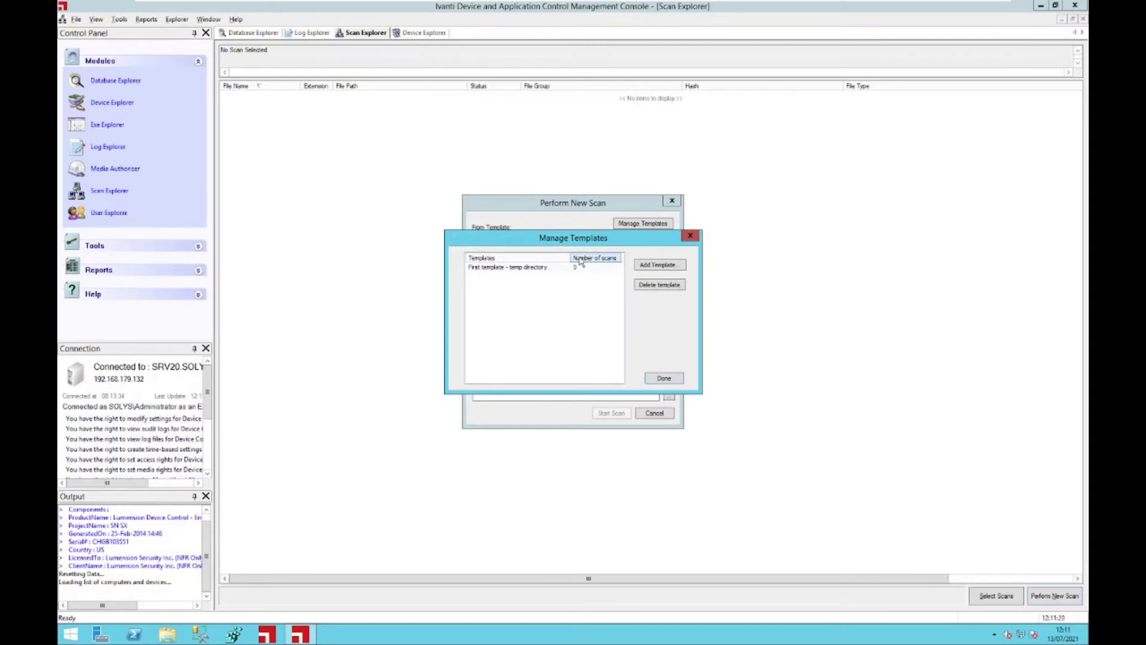
click(511, 269)
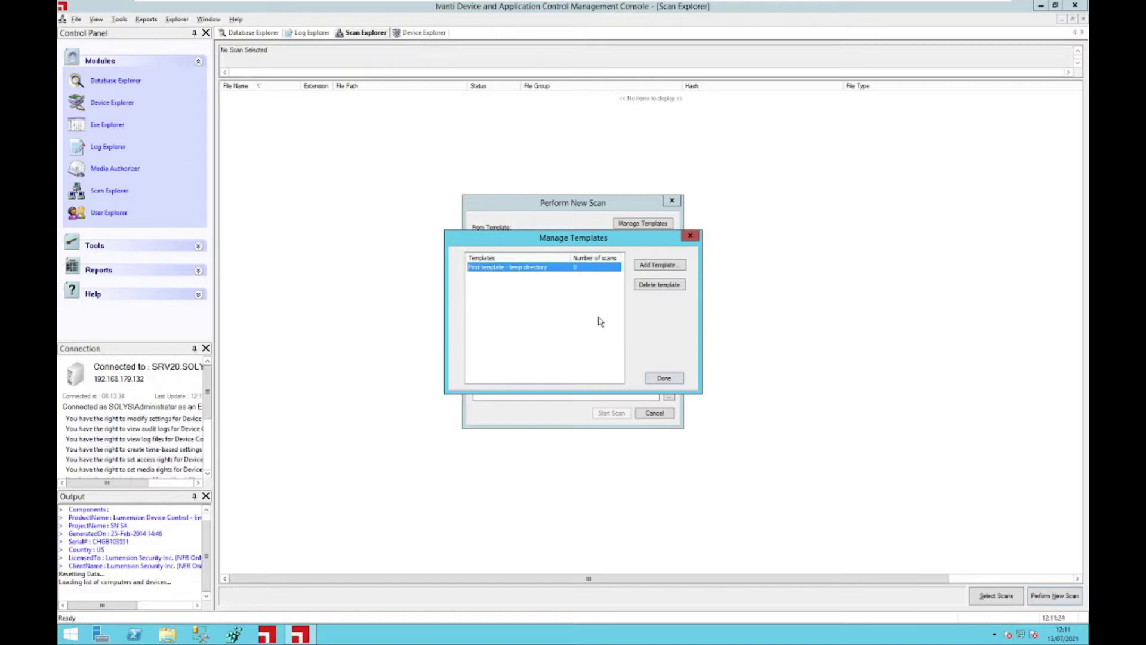
click(657, 285)
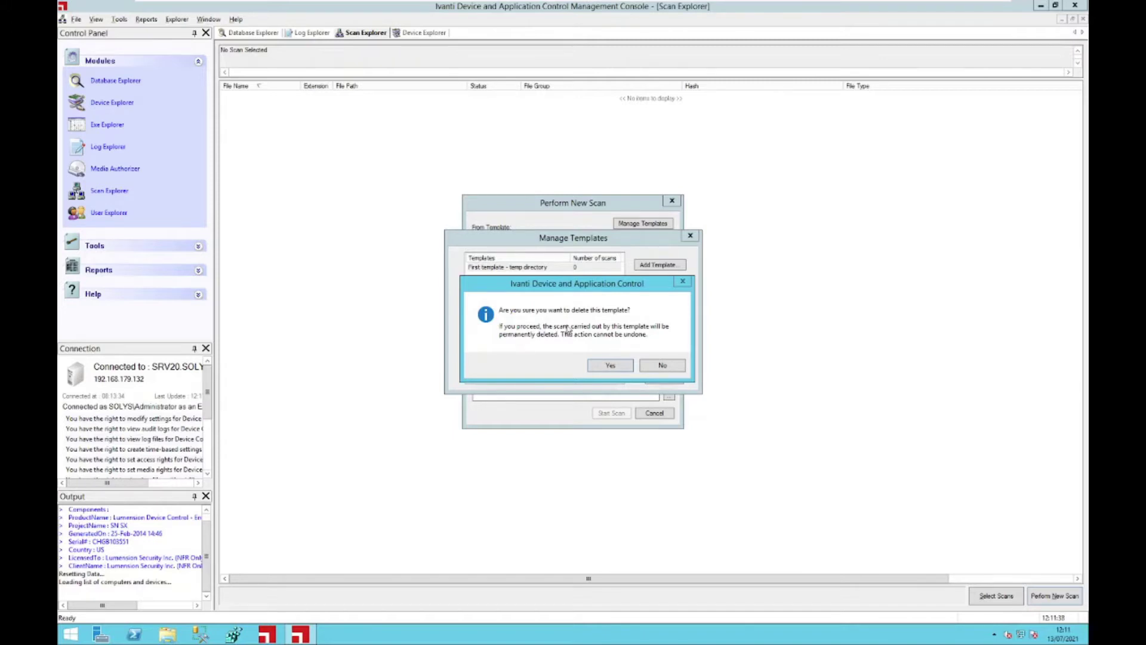
click(612, 366)
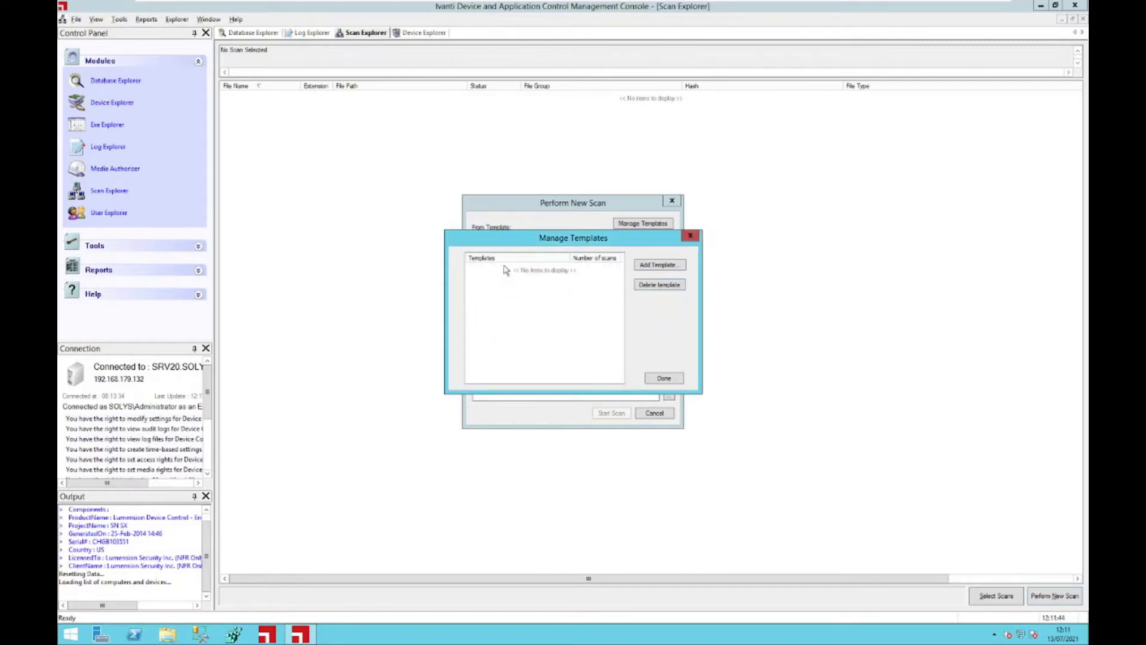
click(664, 379)
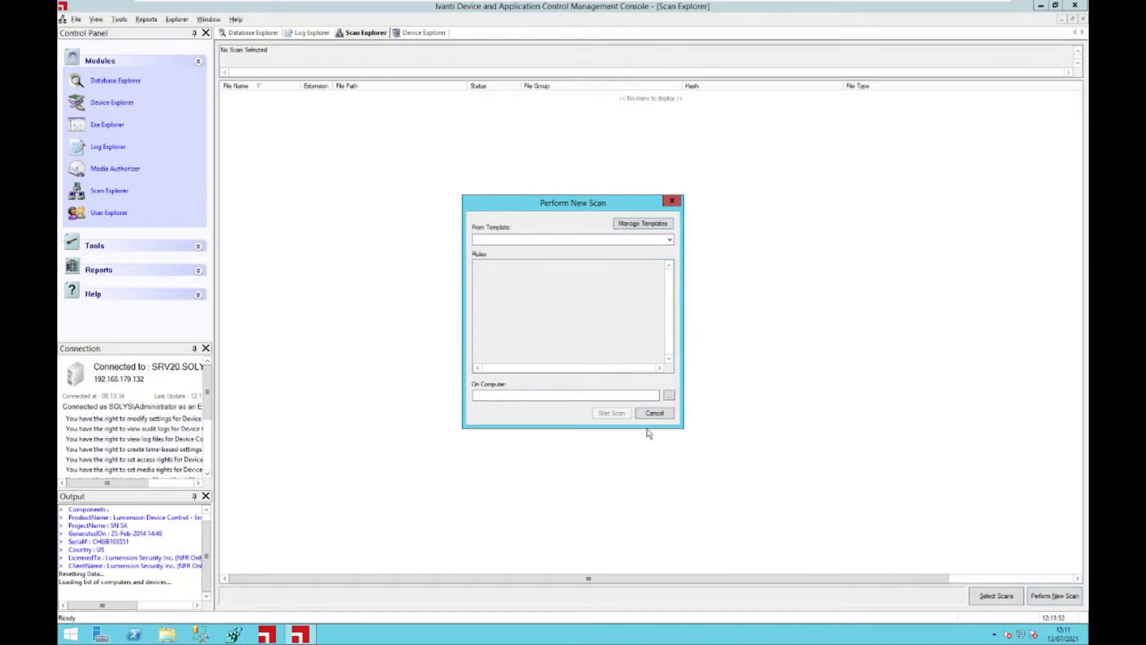
- Cancel the new scan and review the Audit today template's Managed Instance Name criteria, adding no filters
click(654, 412)
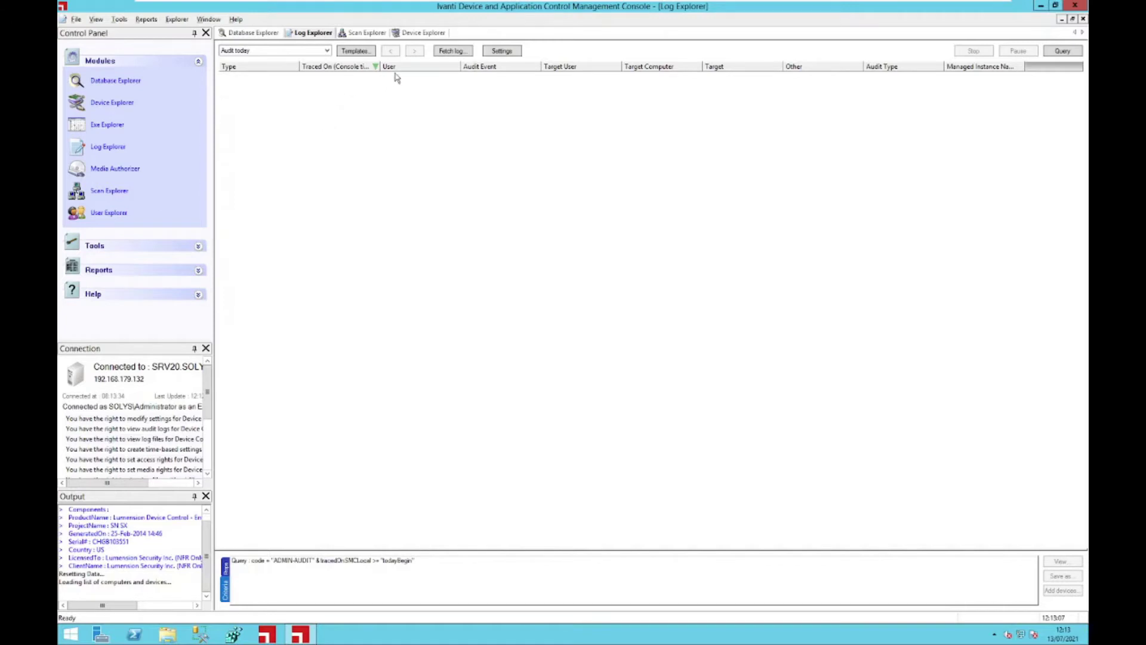
click(359, 51)
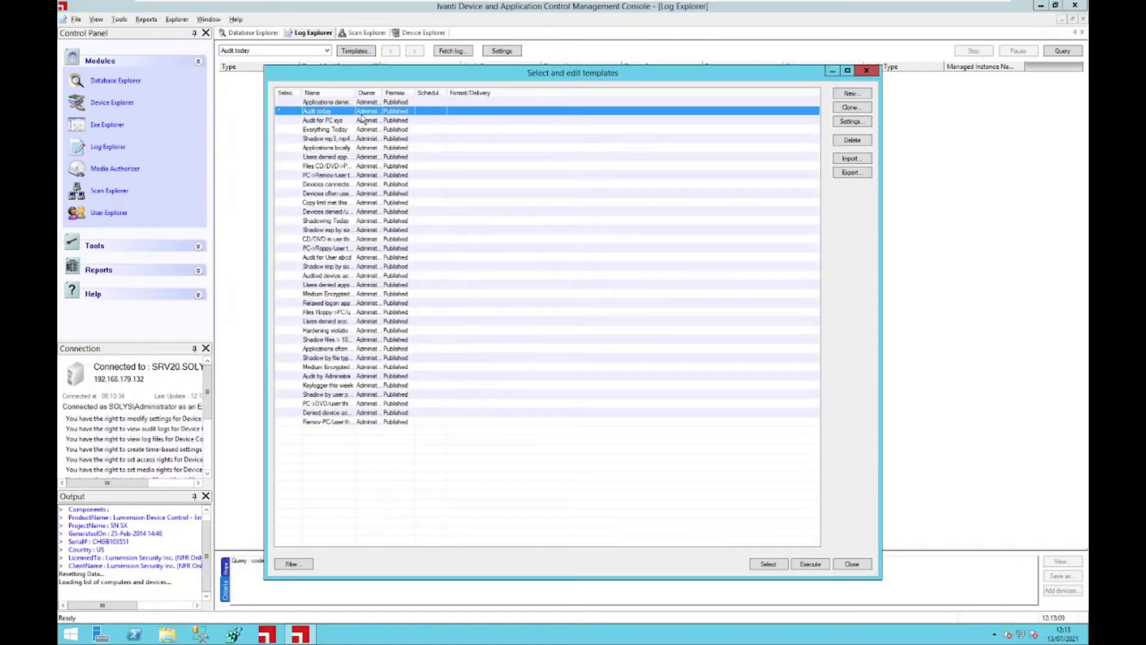
click(852, 122)
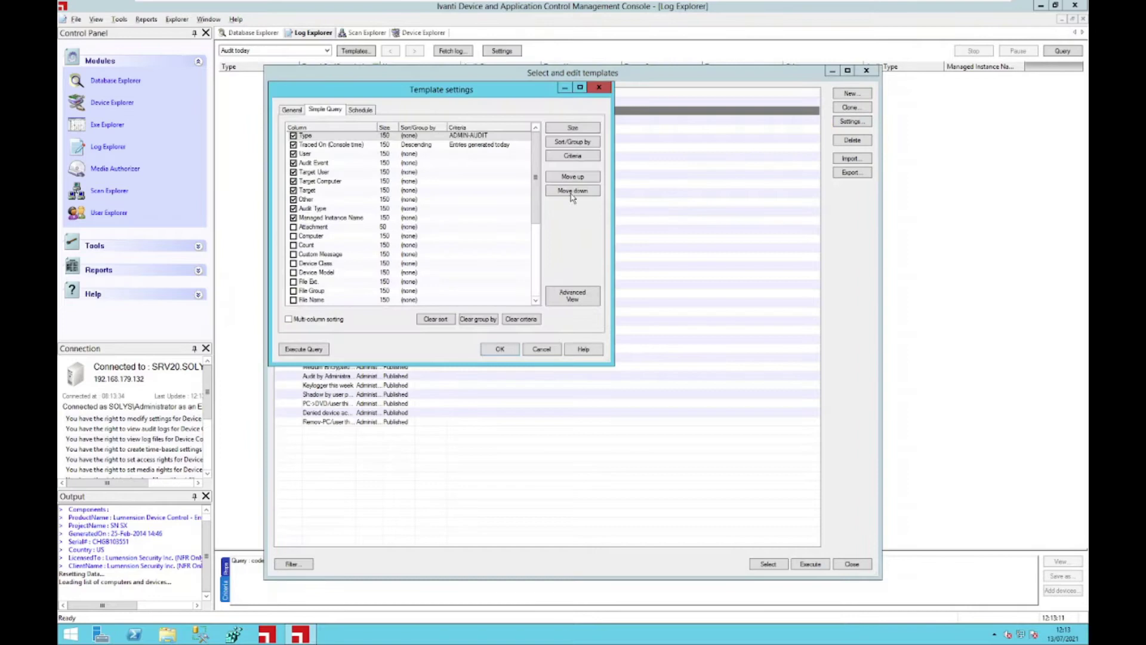
click(347, 219)
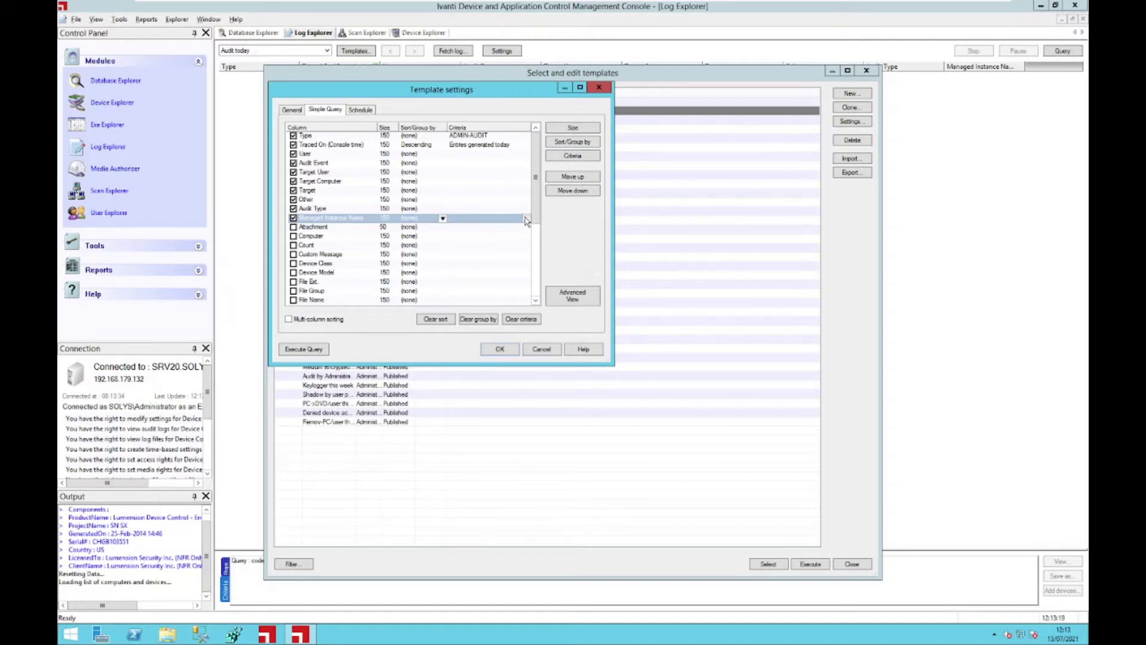
click(526, 220)
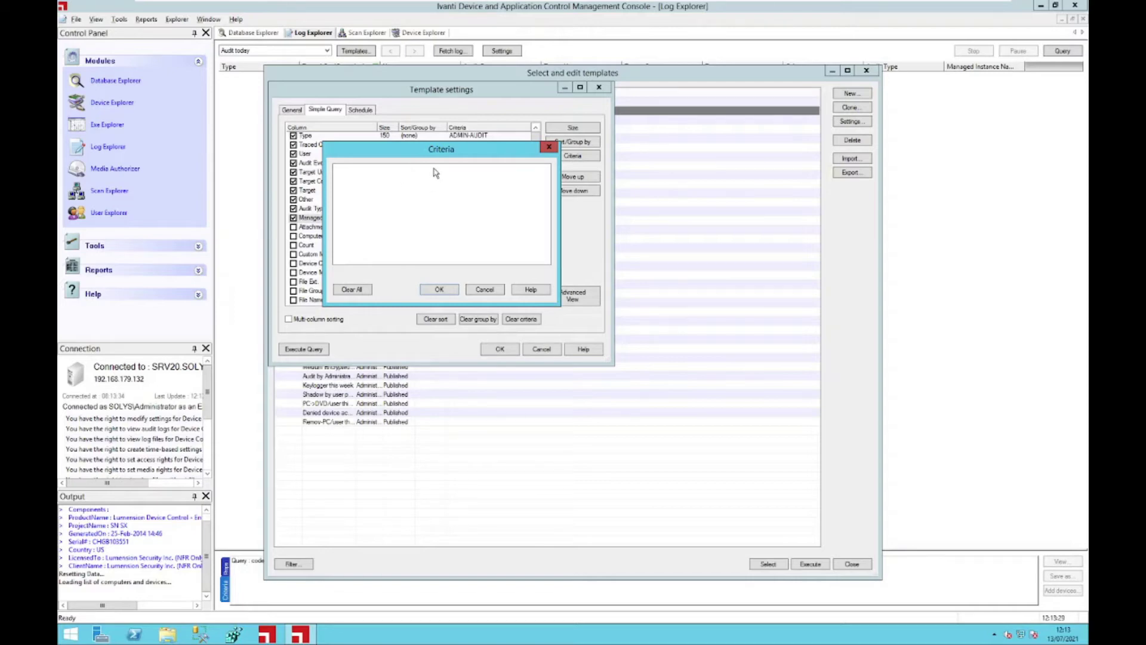
drag(455, 152, 459, 164)
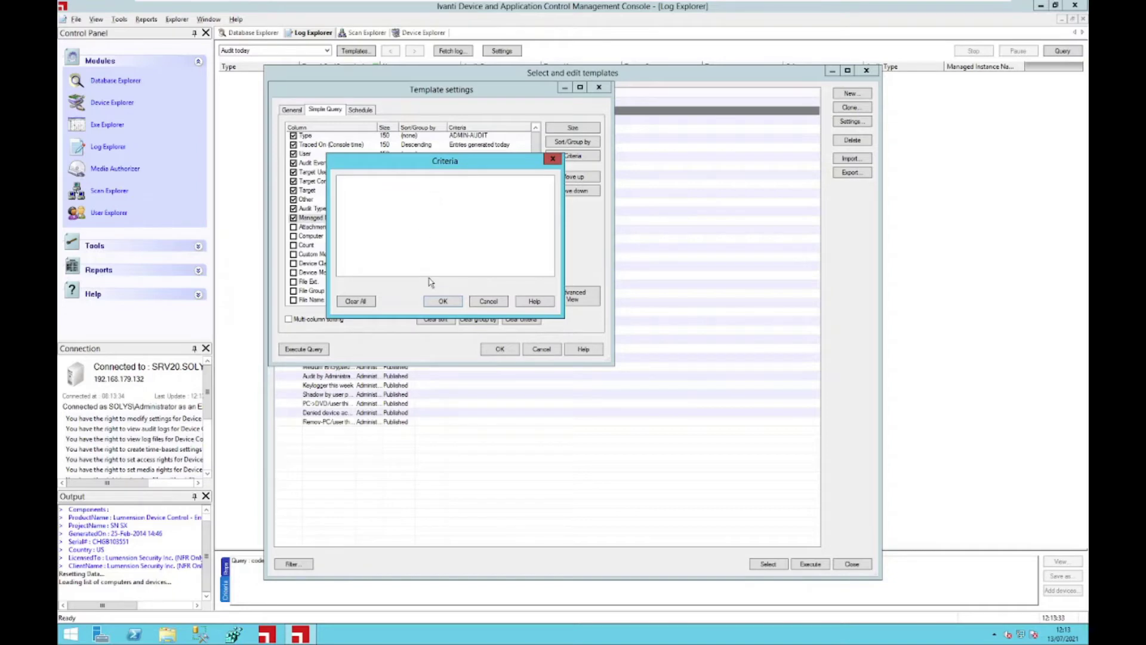
click(447, 300)
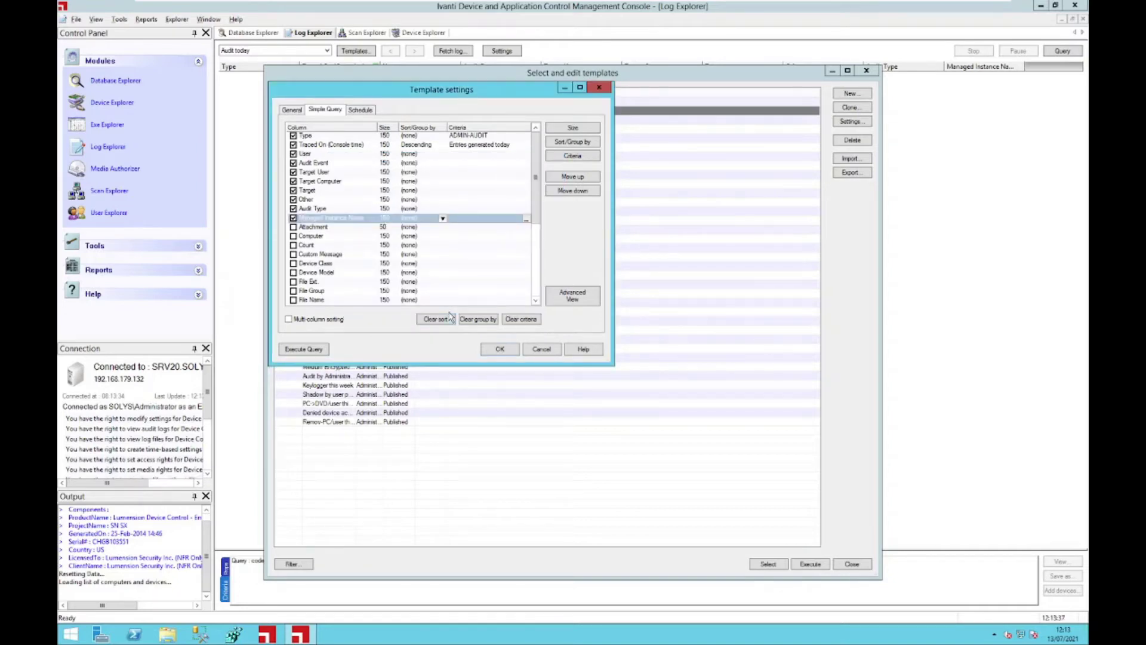
click(501, 348)
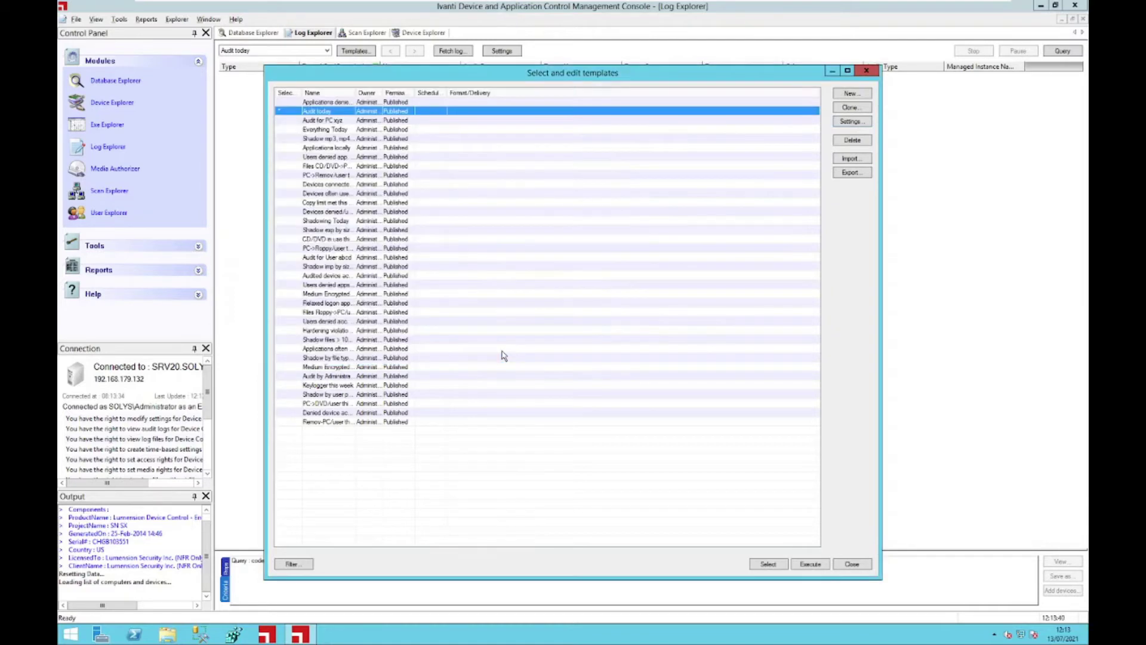
- Run the Audit today query (0 records) and view the System Trust AC and Subjects default options
click(819, 566)
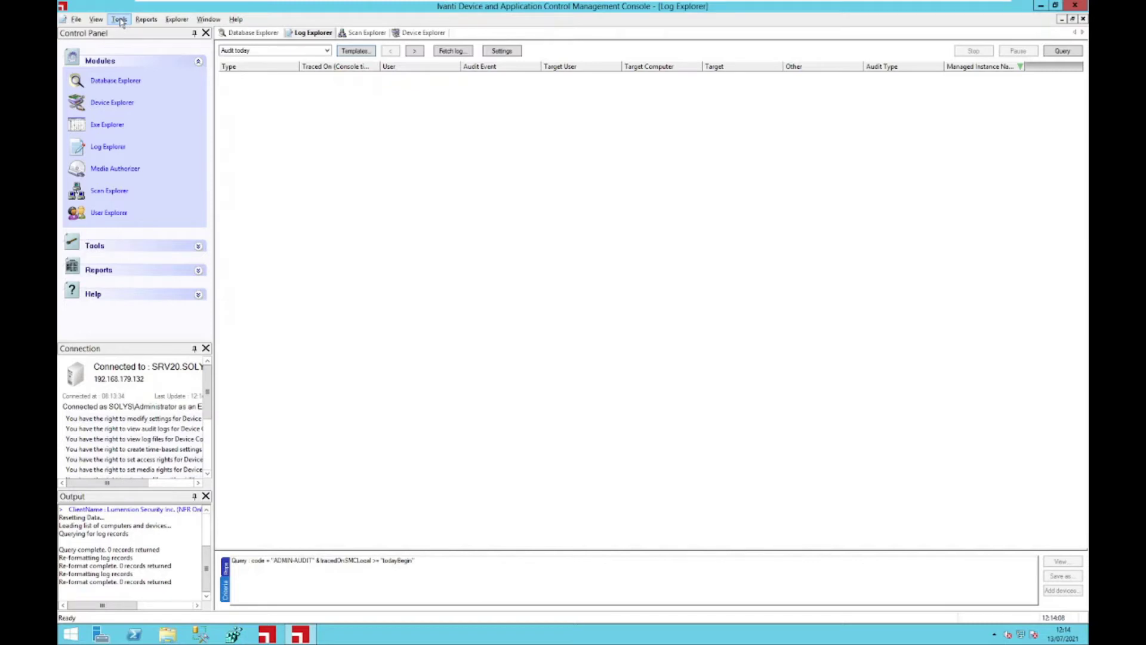
click(120, 20)
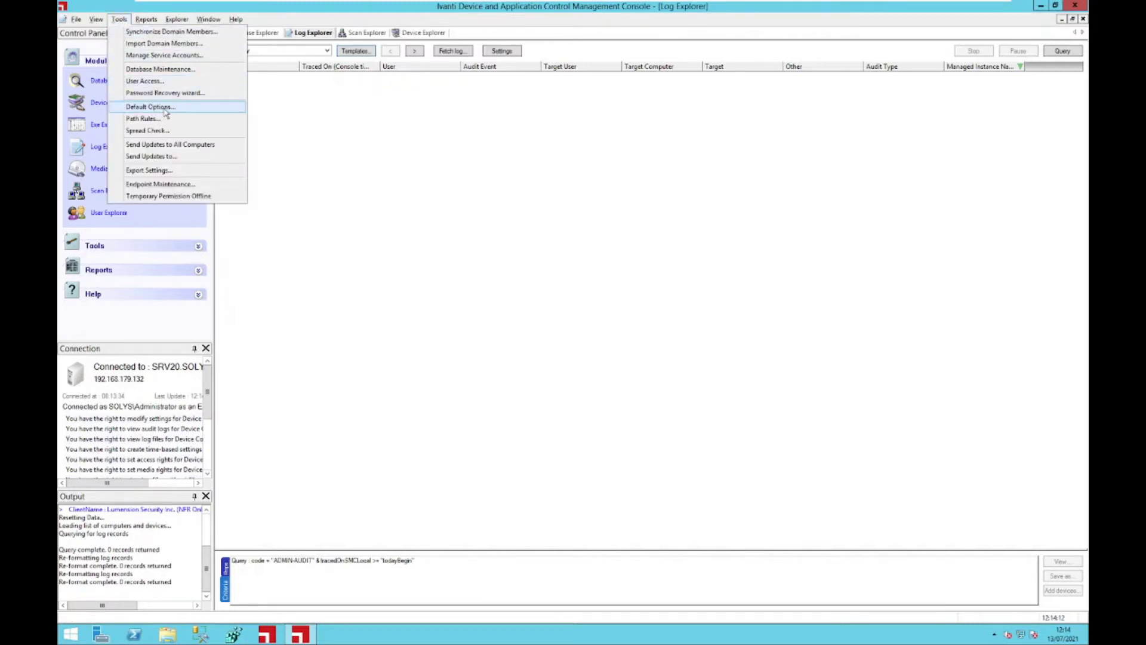
click(166, 112)
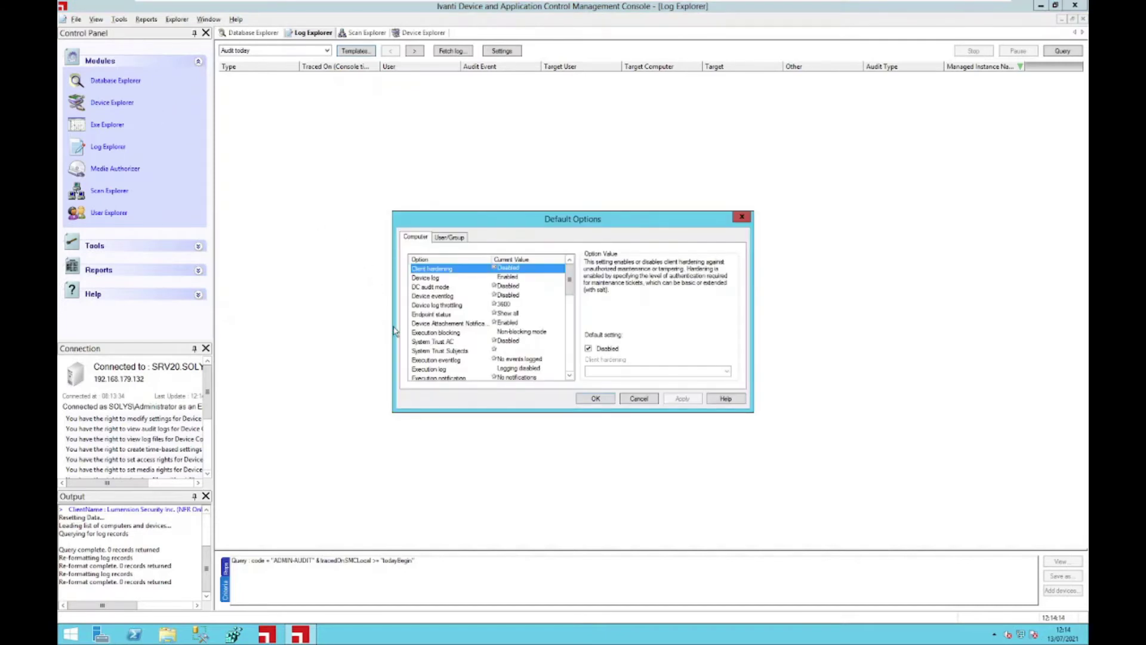
click(443, 342)
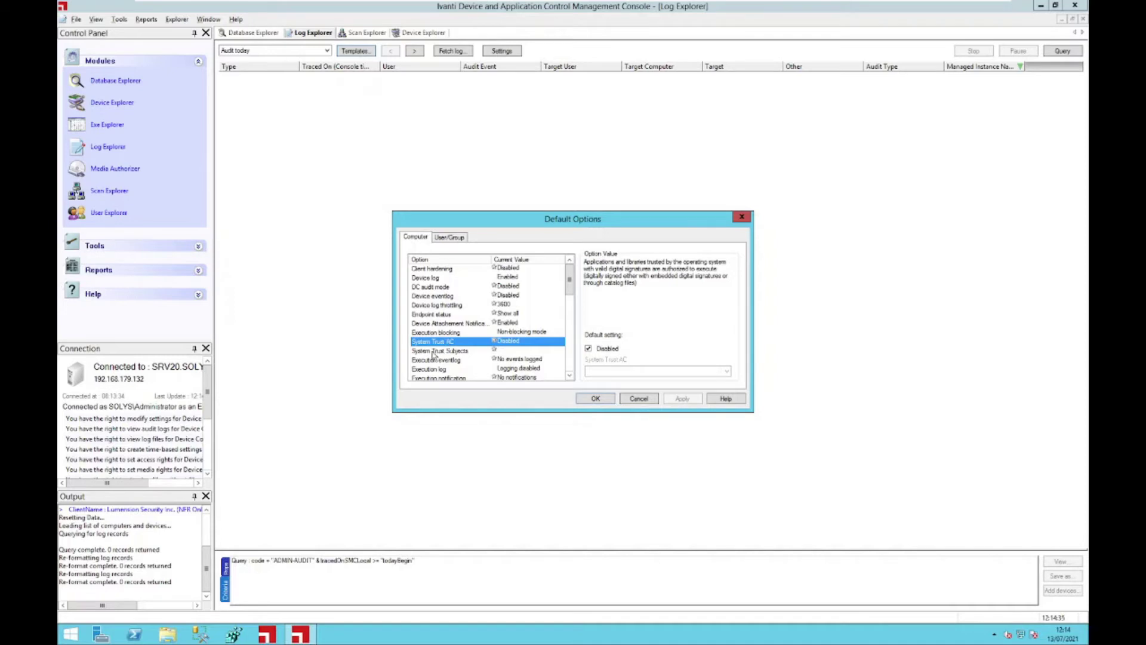
click(430, 352)
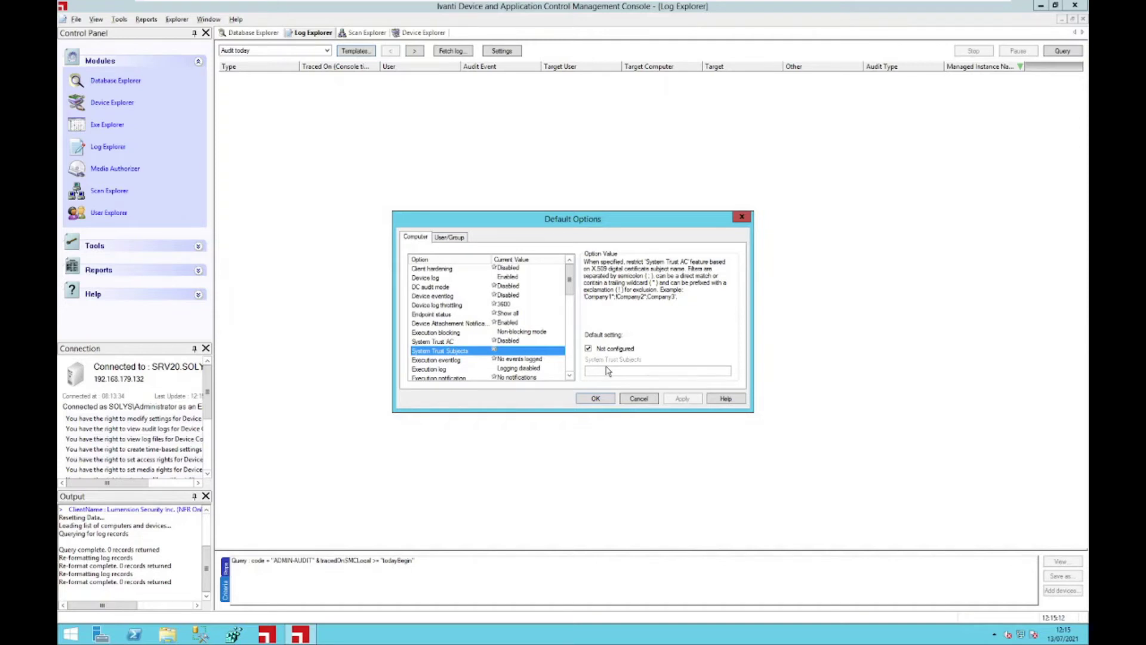
click(598, 398)
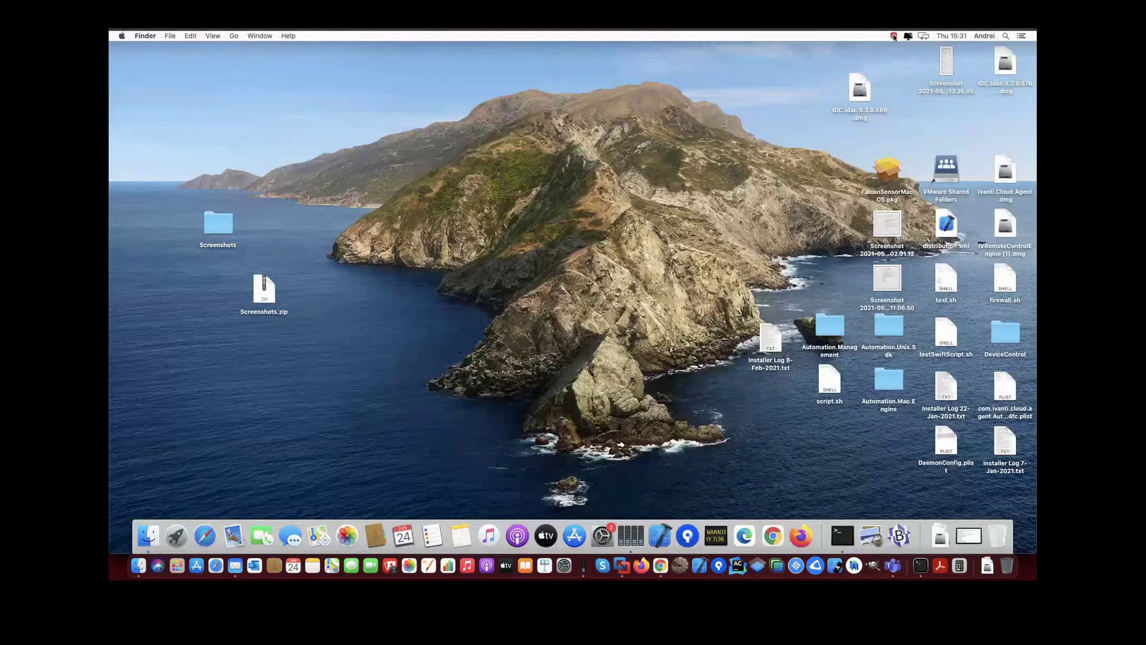
click(894, 36)
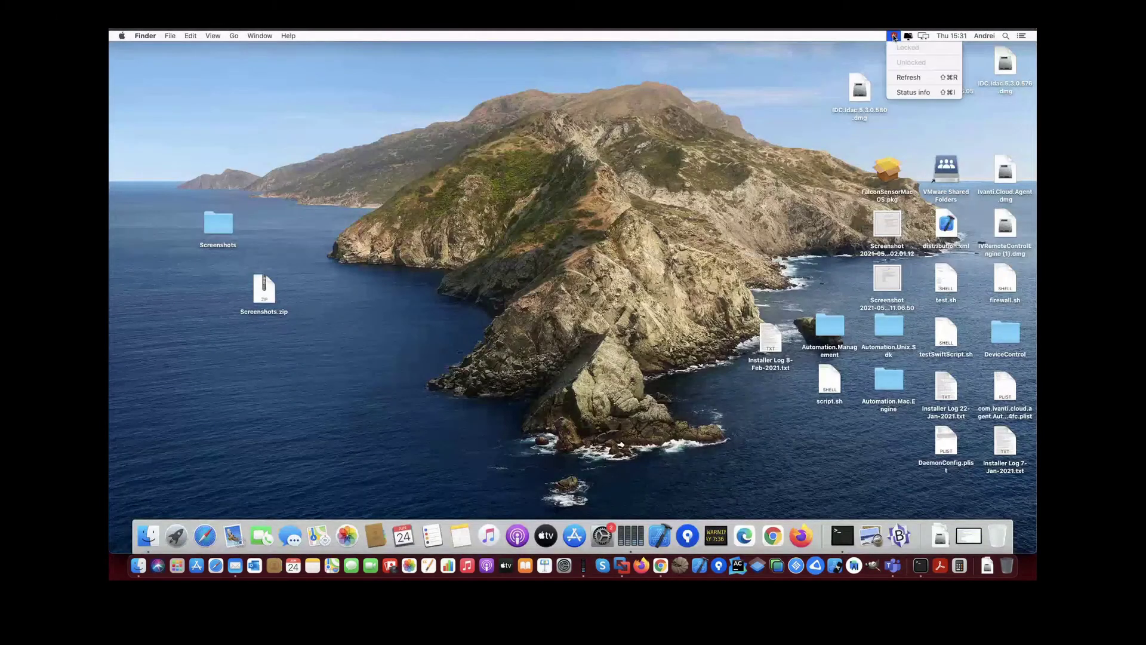
click(921, 92)
click(625, 123)
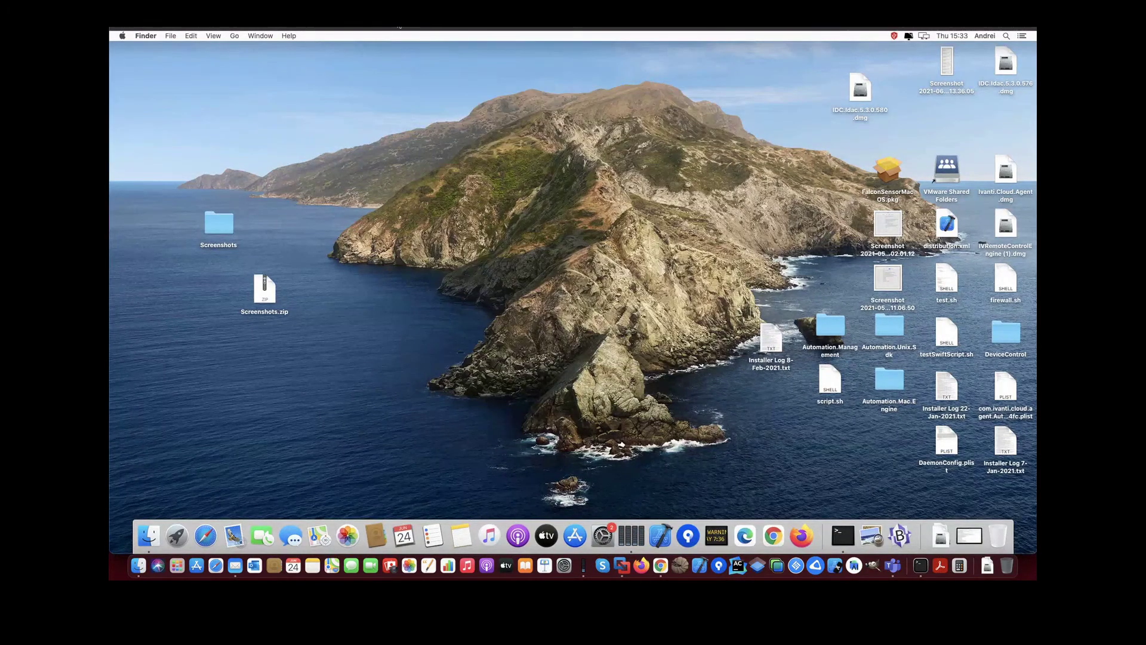
- Connect the GRMCPRFRER_EN_DVD (Initio External) drive to the virtual Mac via USB & Bluetooth
click(252, 27)
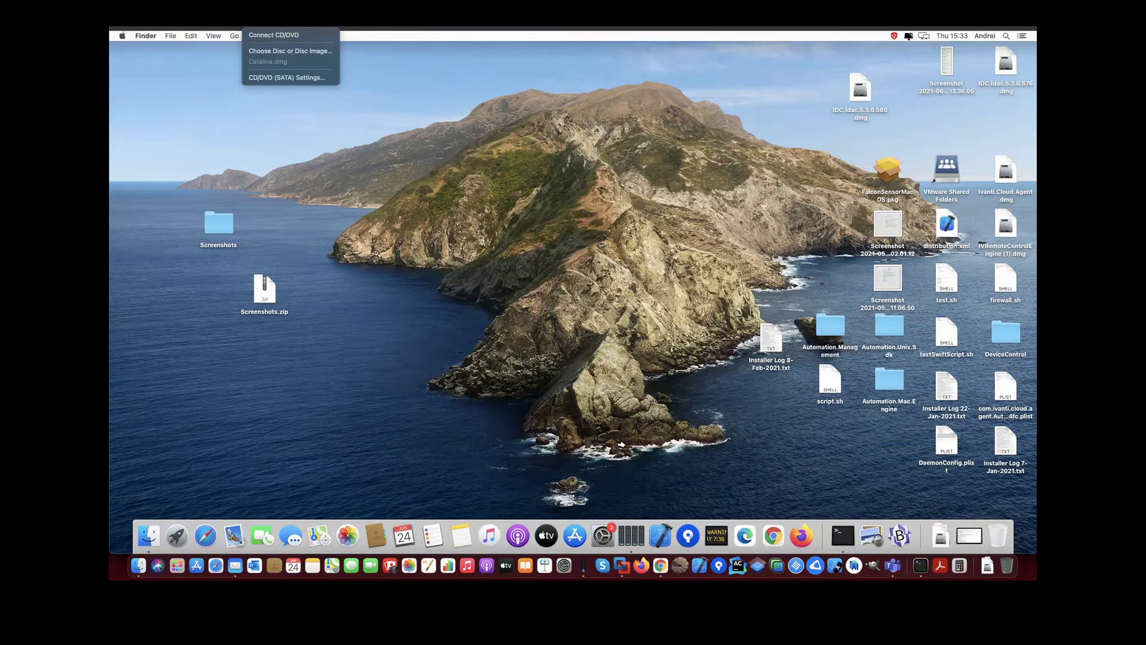
mouse_move(342, 250)
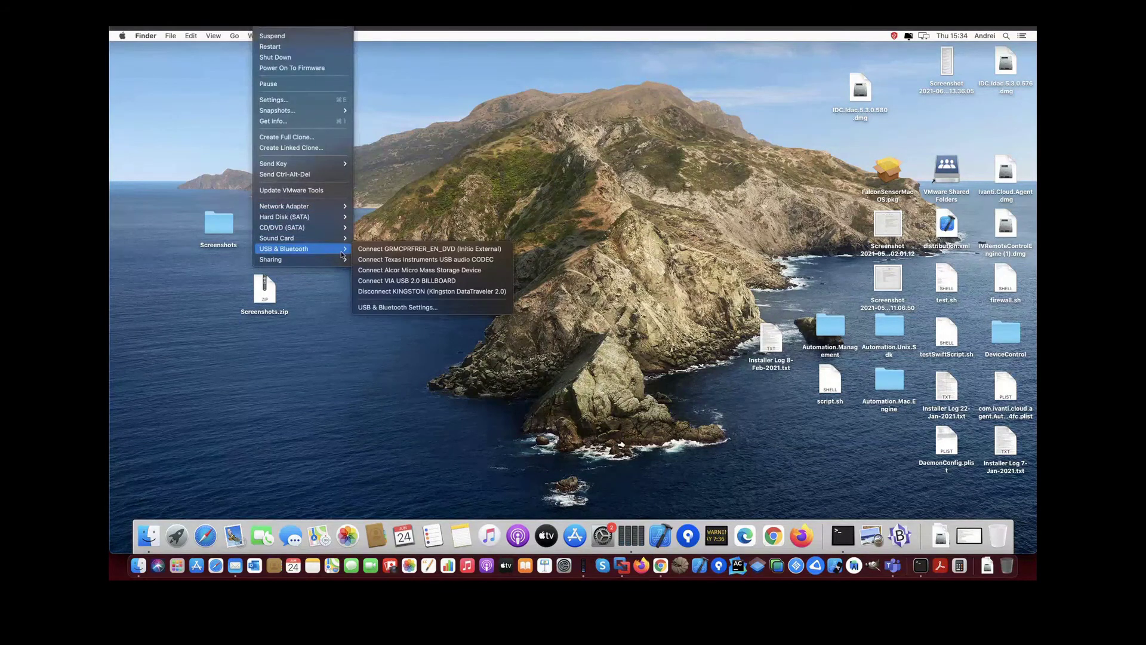
click(411, 249)
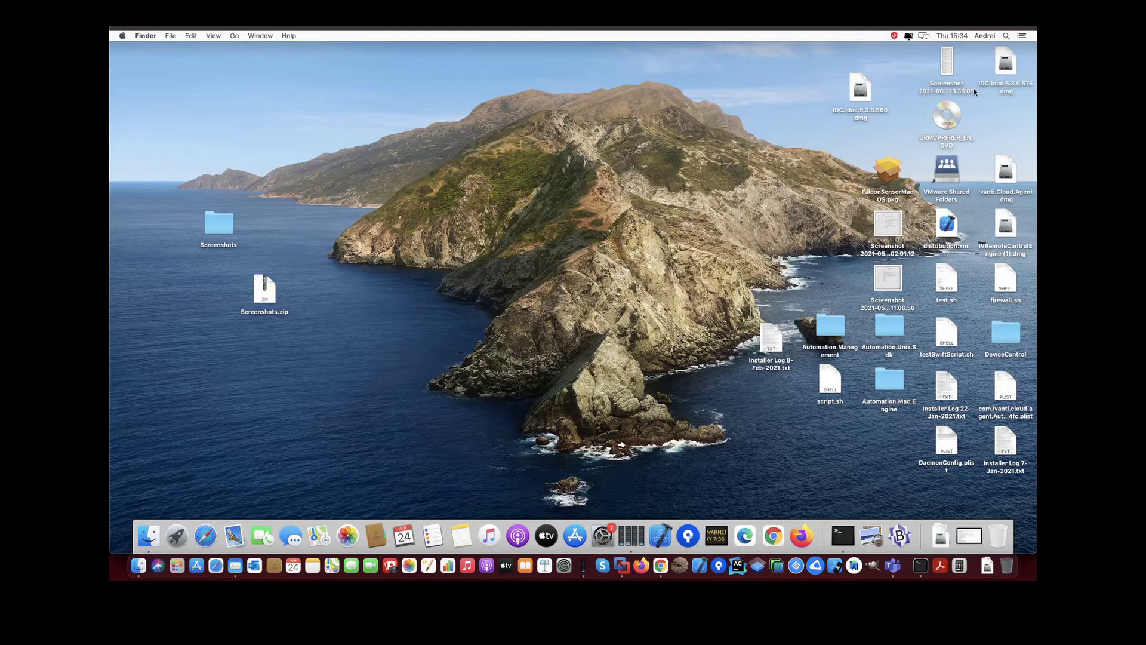
- Open the macOS Notification Center from the menu bar
click(1022, 37)
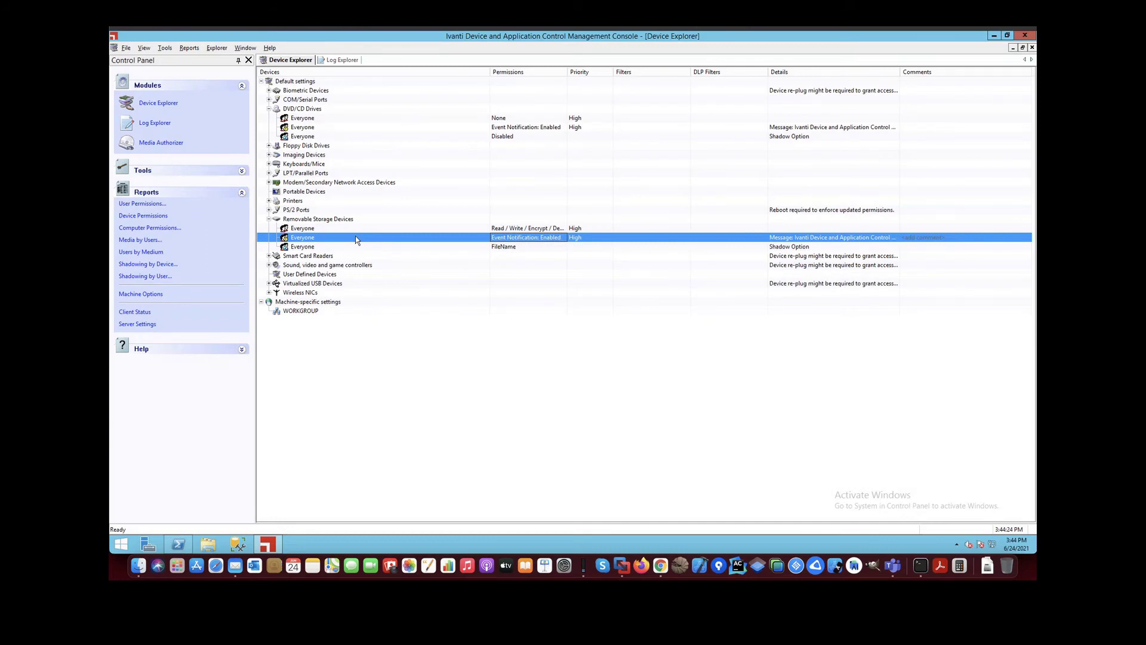
- Edit the Everyone removable storage shadow rule to shadow FileName on reads and writes
double_click(355, 247)
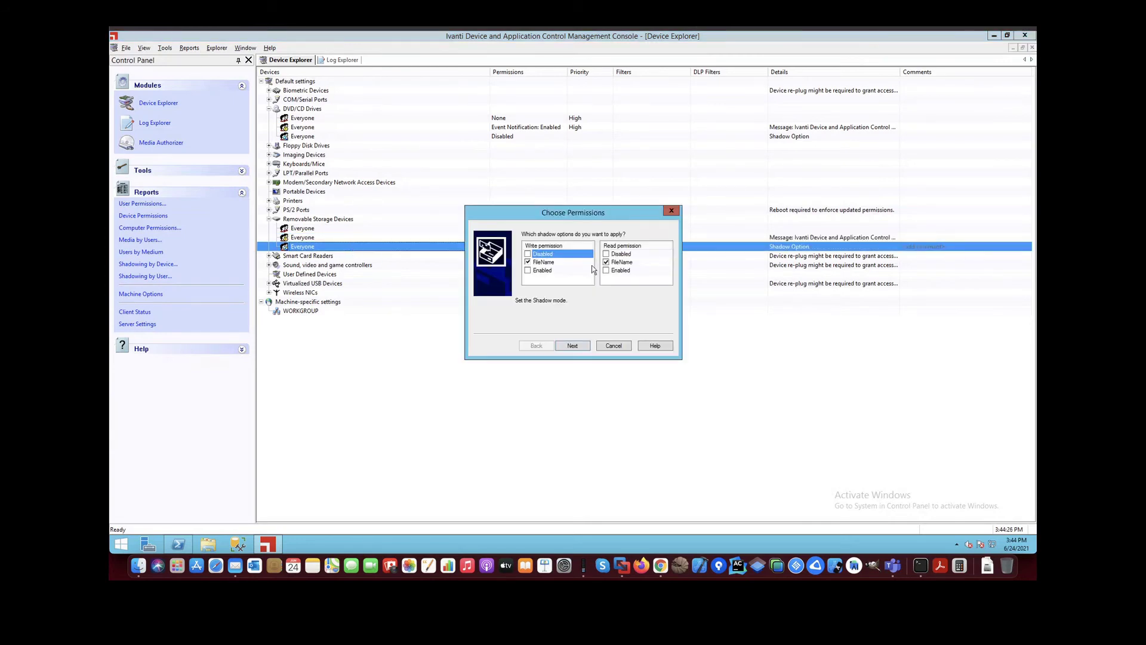
click(572, 345)
click(573, 345)
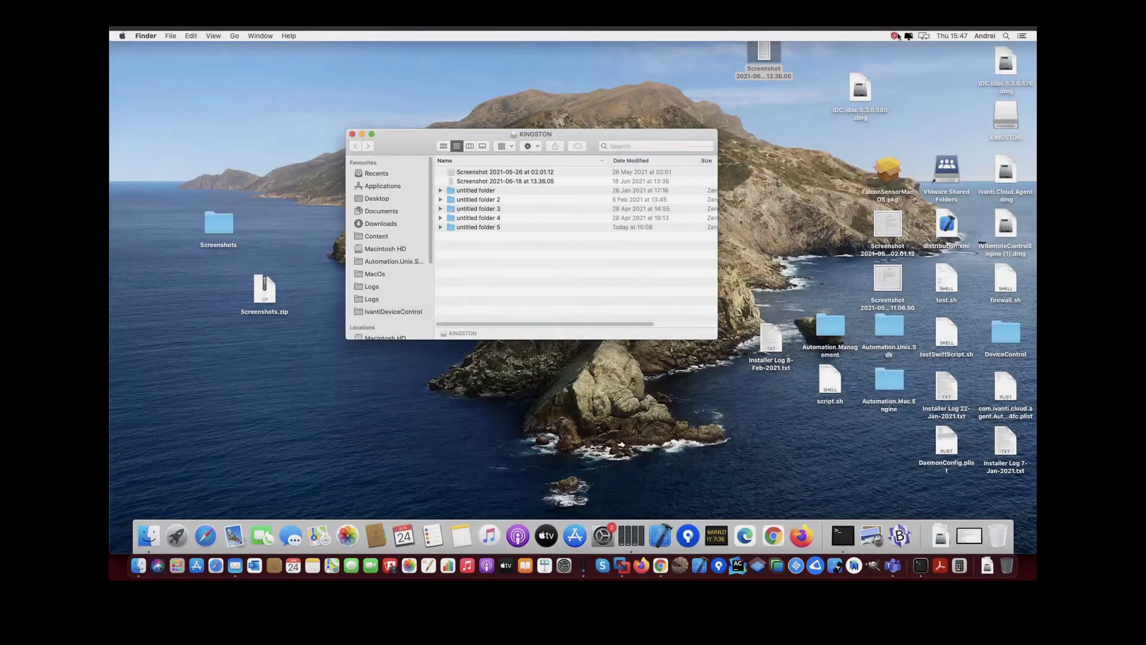
- Show the agent's Status Info on the Info tab, enlarged to reveal build 5.3.0.592 and MQTT details
click(893, 36)
click(725, 116)
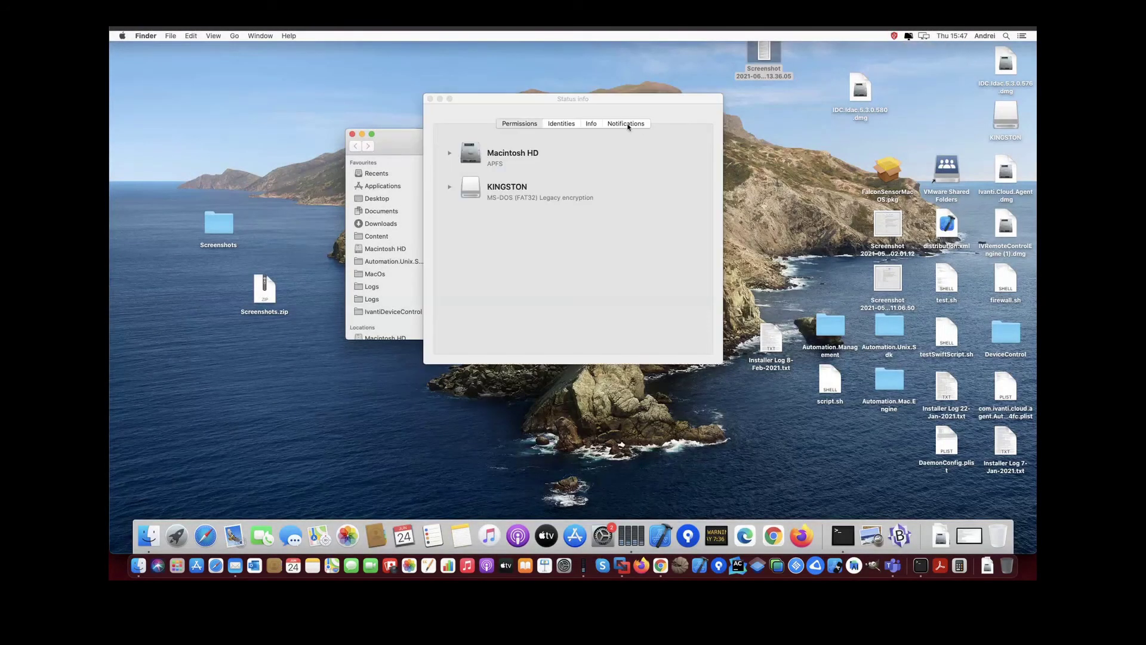
click(595, 124)
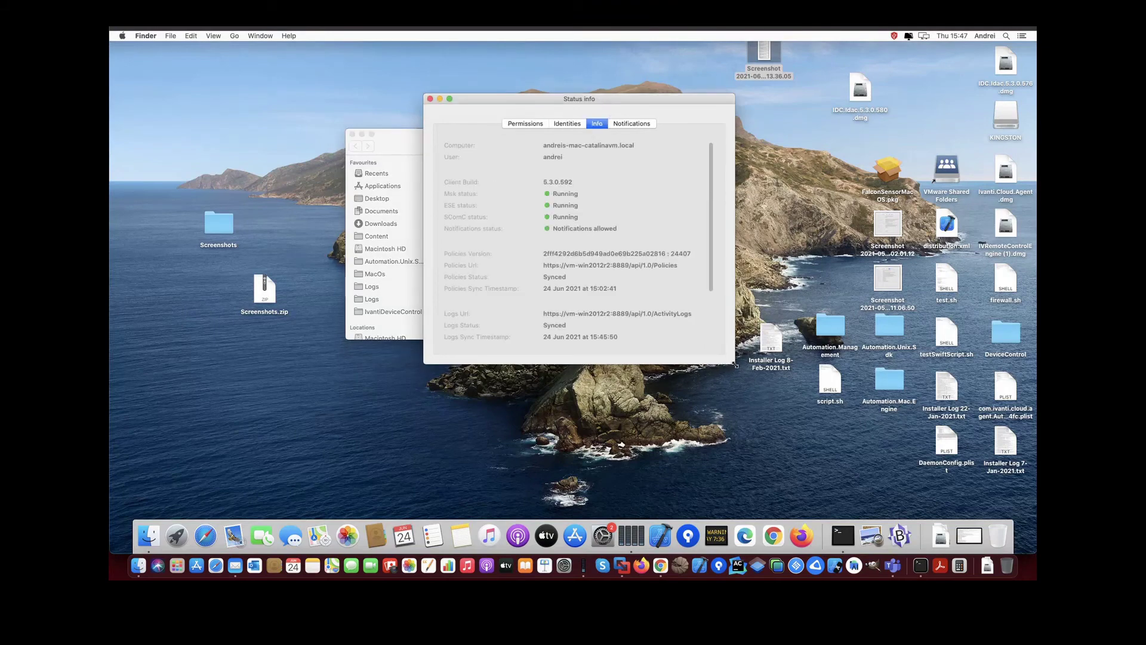
drag(731, 360, 776, 470)
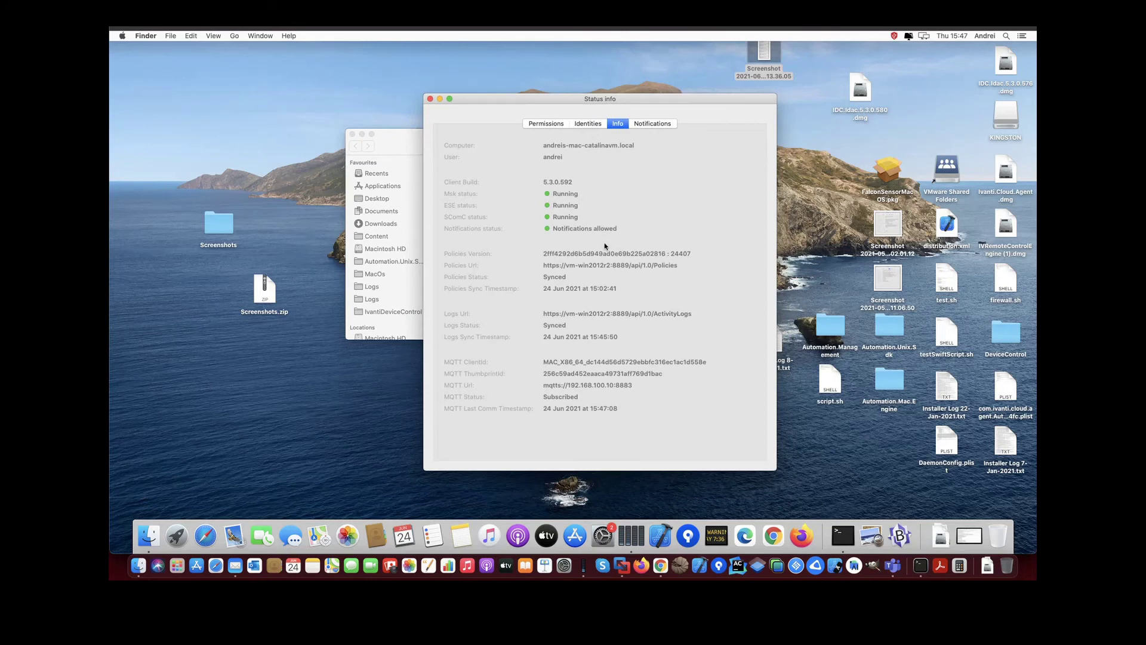